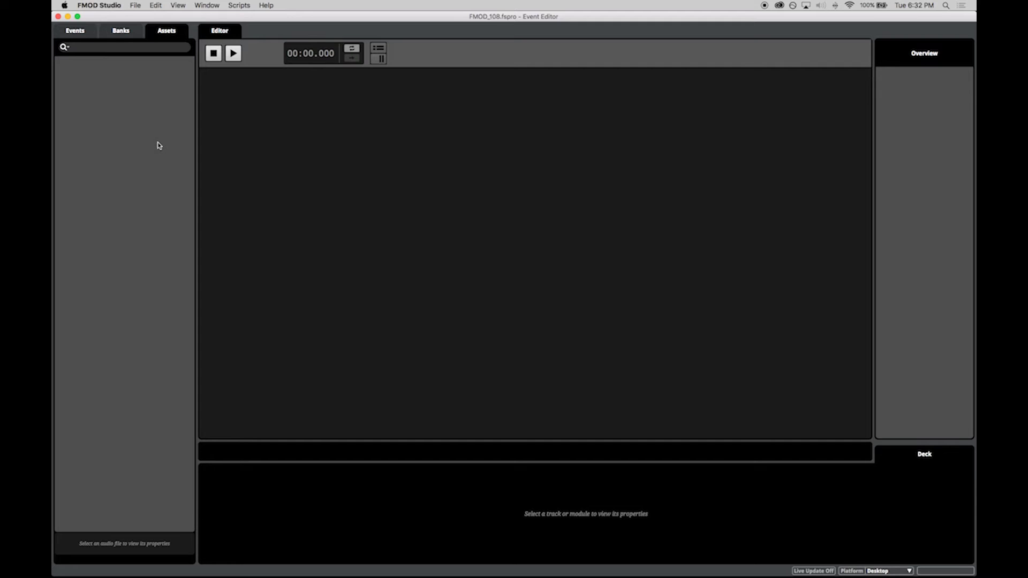
- Drag the four IndustryOilField 6053 wav files (_29 to _32) from Tanks Assets into the Audio Bin's Assets
click(212, 7)
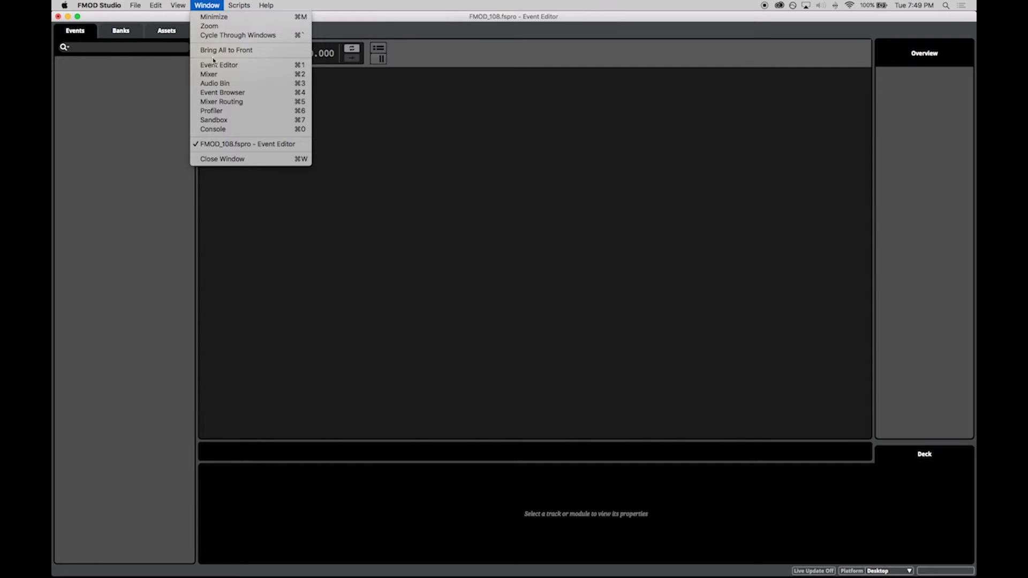
click(215, 83)
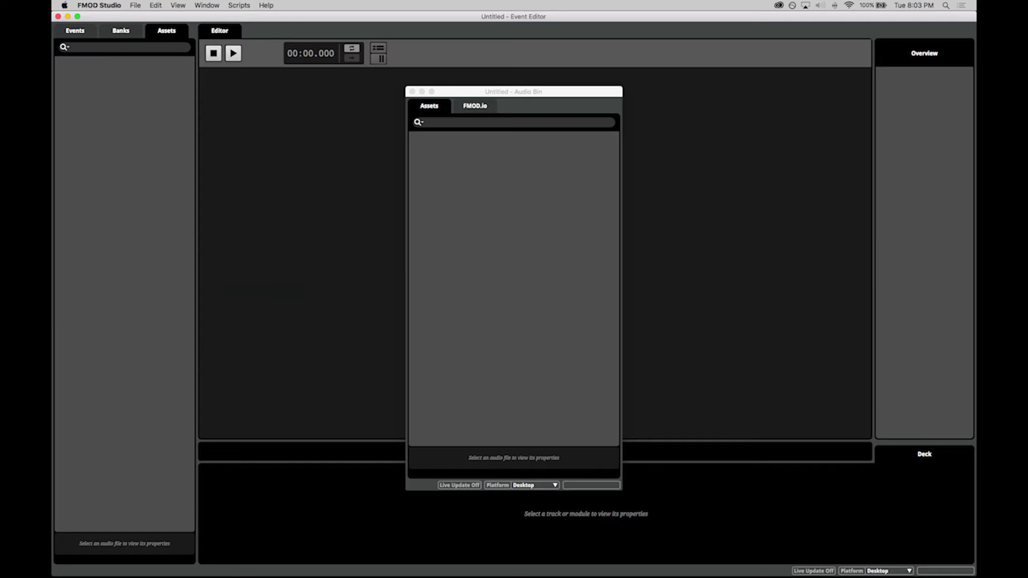
key(super+Tab)
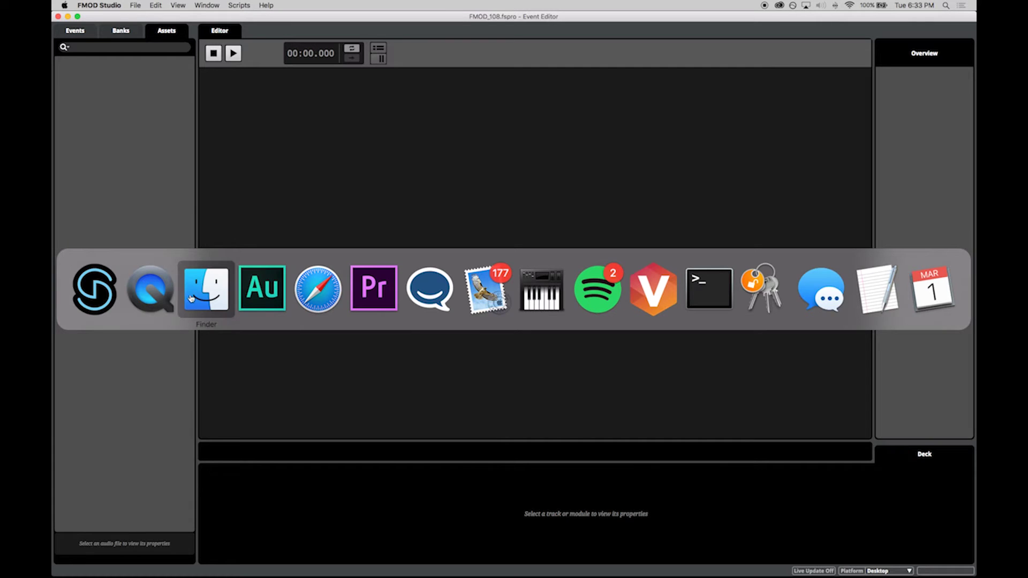
click(220, 301)
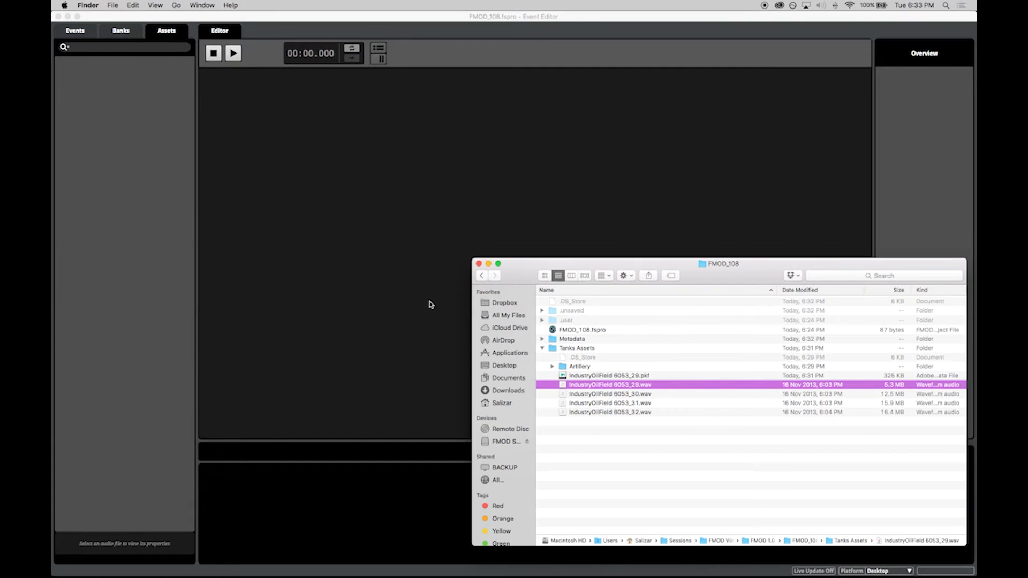
shift+click(599, 413)
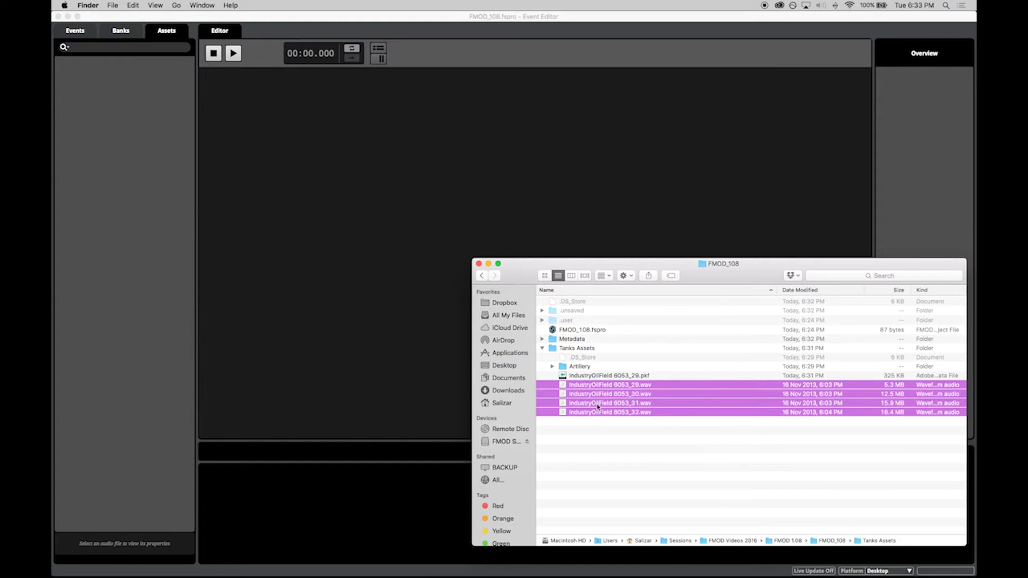
drag(563, 378, 147, 253)
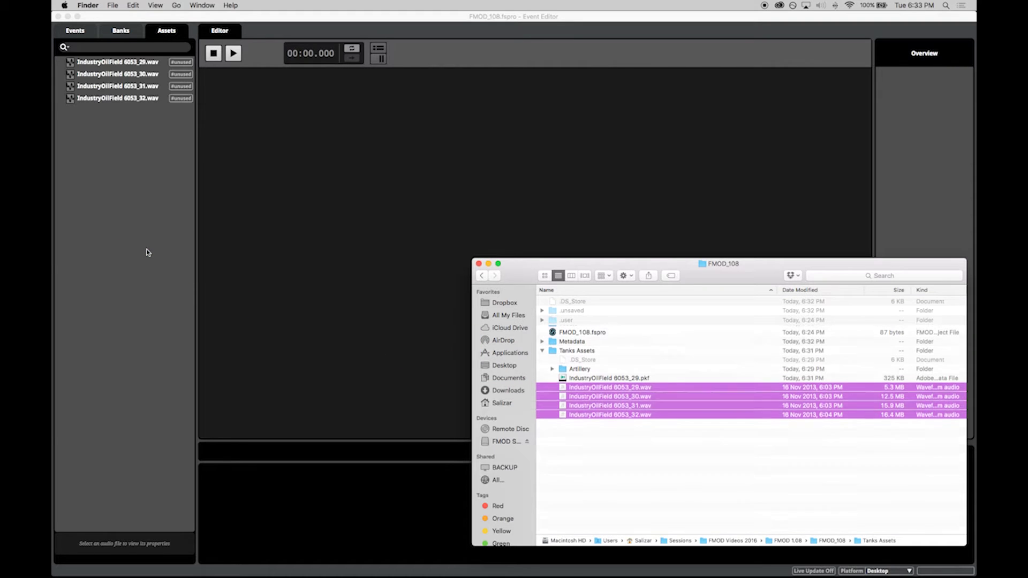
- Move the 6053_31 and 6053_32 assets into a new folder
click(141, 89)
shift+click(143, 99)
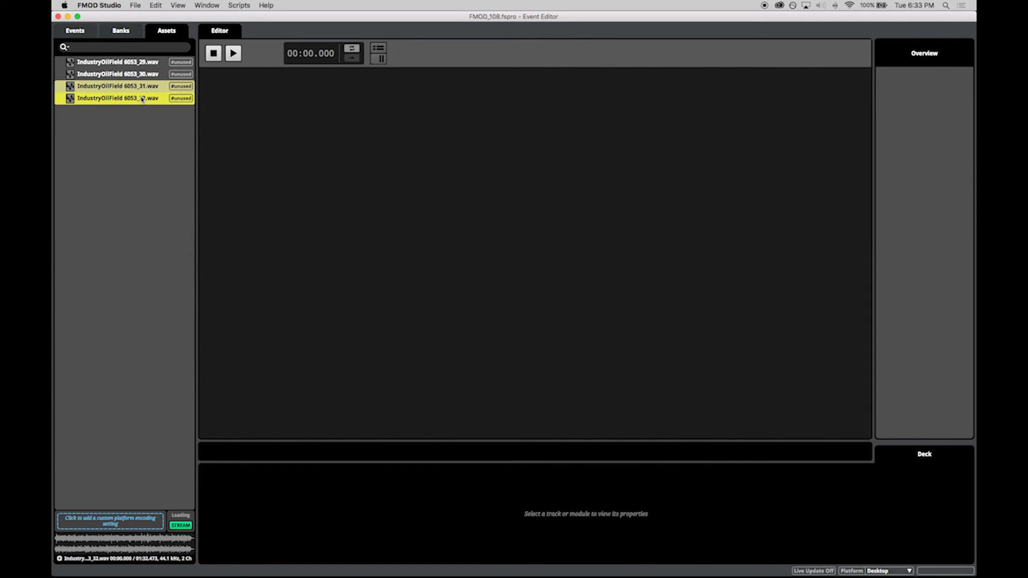
right_click(143, 99)
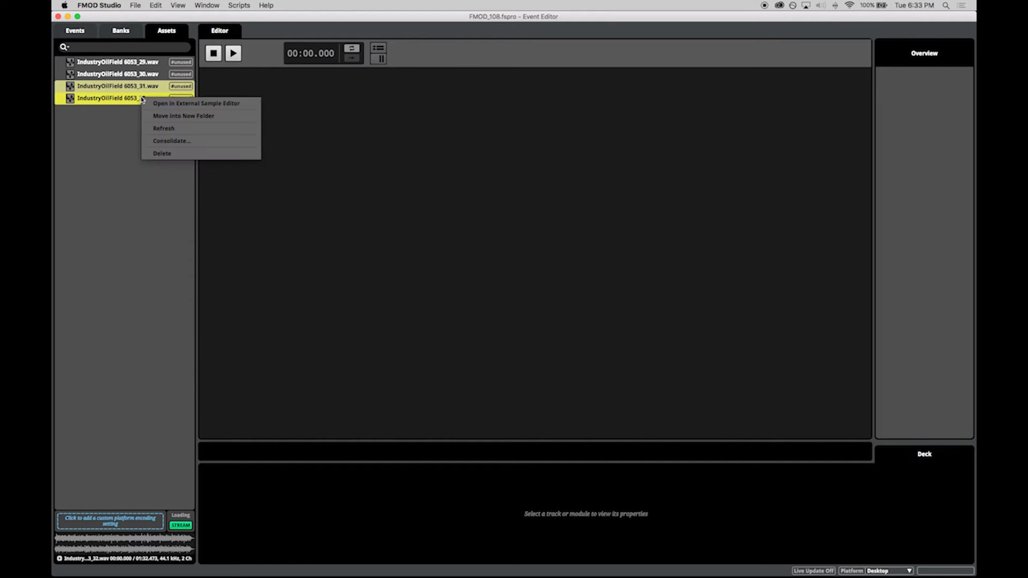
click(166, 115)
click(99, 65)
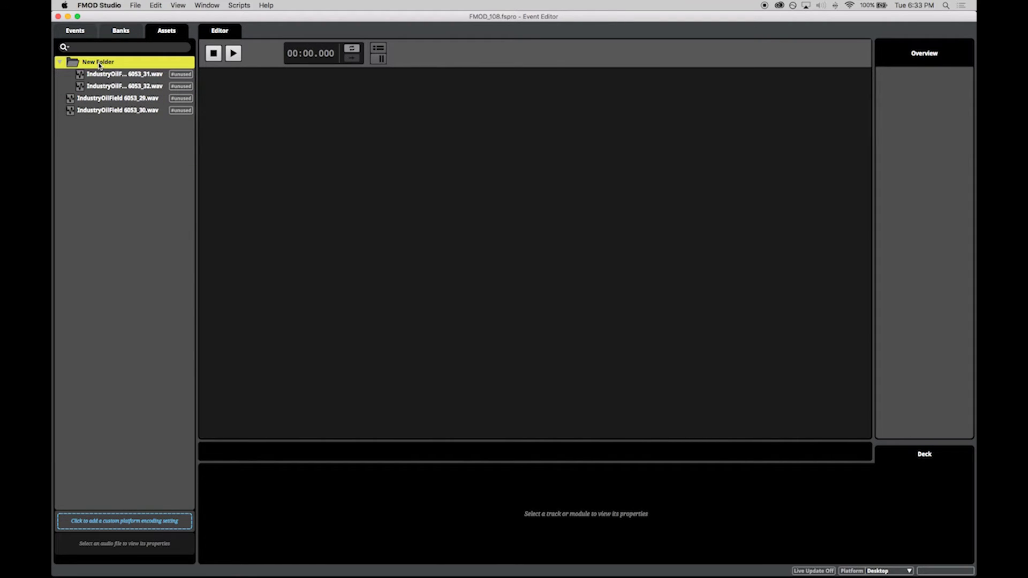
- Confirm in Finder that Assets/New Folder now contains the 6053_31.wav file
key(super+Tab)
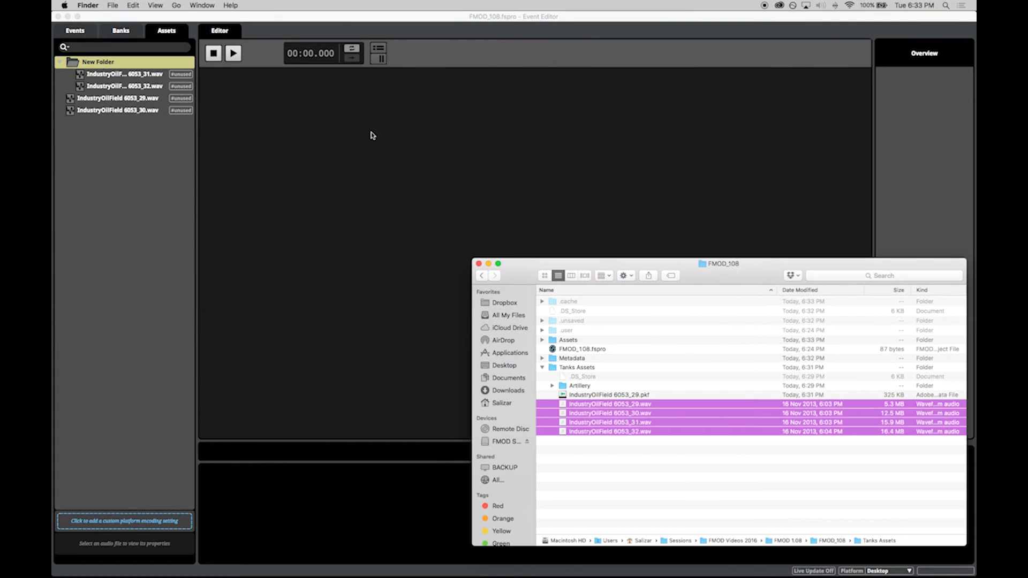
click(543, 340)
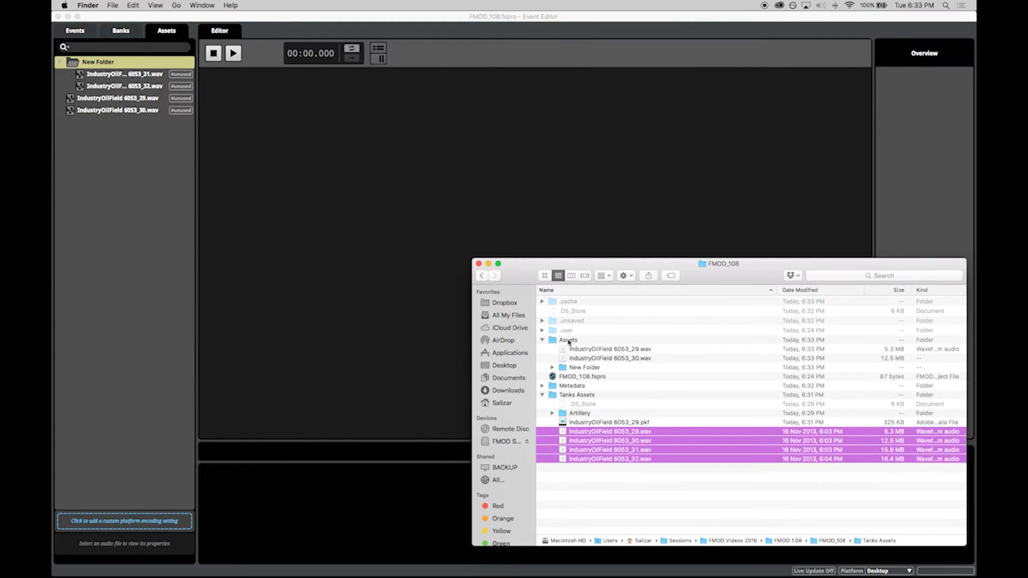
click(569, 341)
click(576, 369)
click(552, 367)
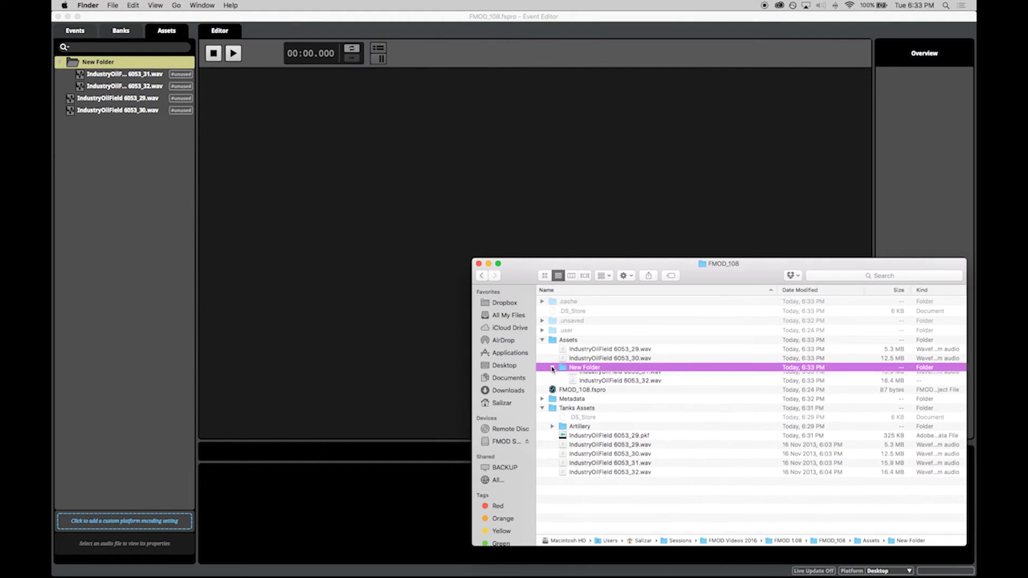
click(611, 378)
- In Adobe Audition, set the playhead to 0:13.209 and export 6053_29.wav into the Assets New Folder
click(258, 169)
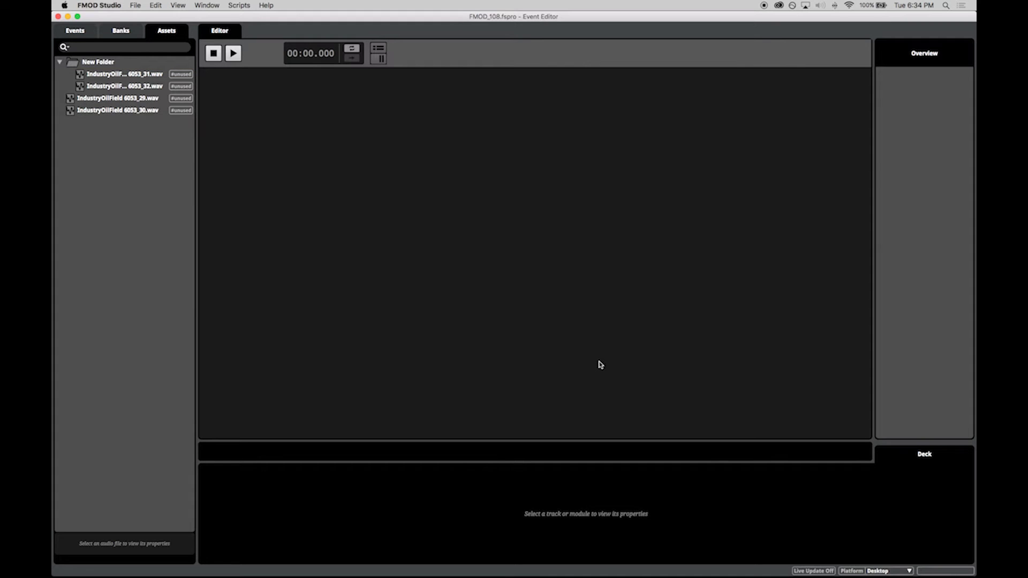
click(593, 559)
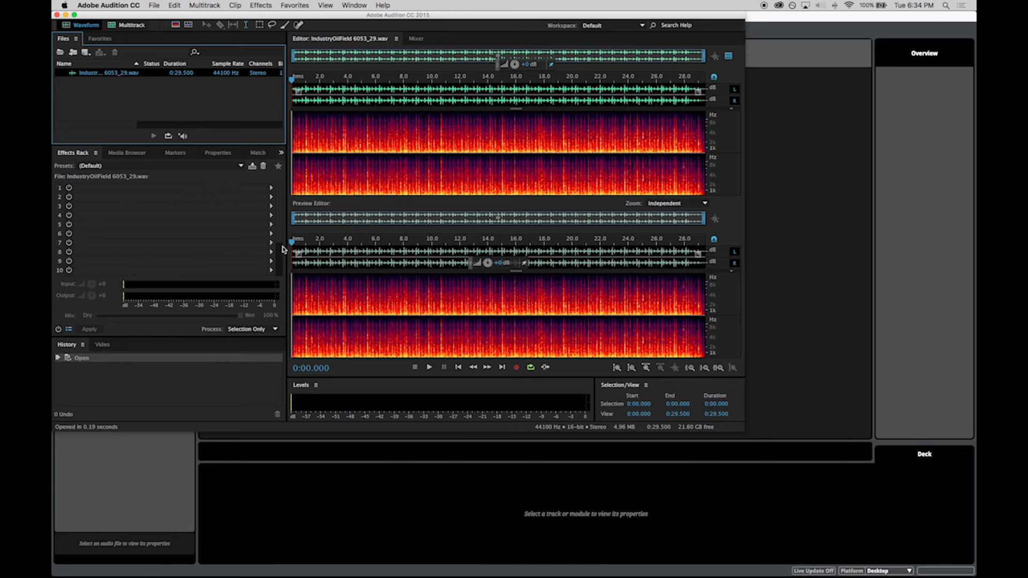
drag(290, 244, 475, 242)
click(156, 6)
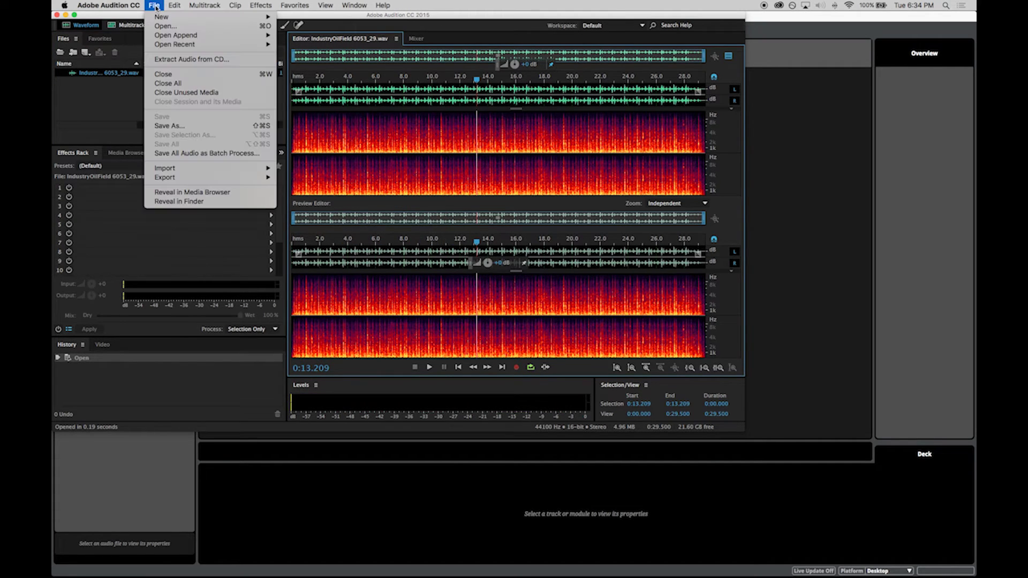
mouse_move(250, 179)
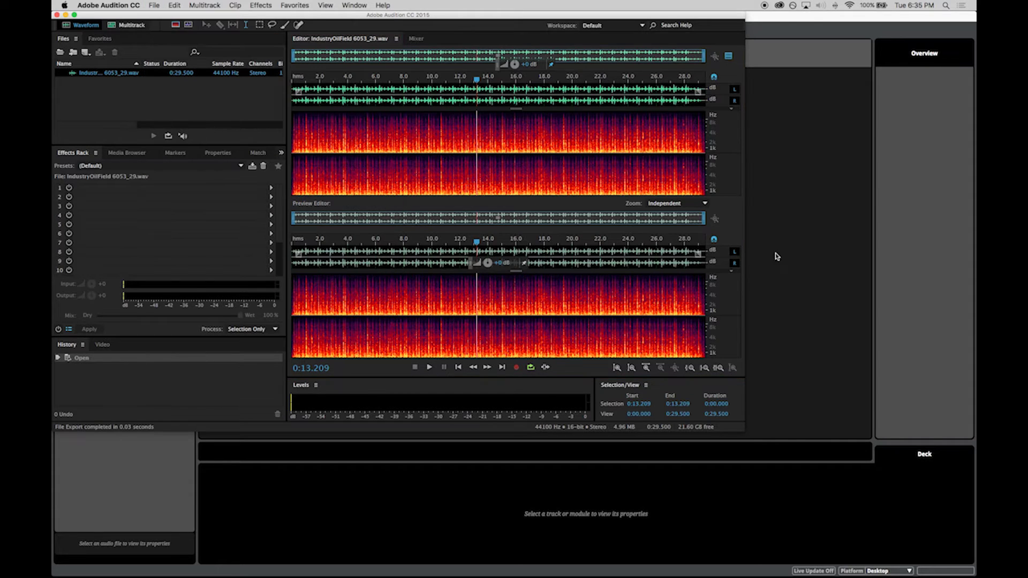
click(786, 257)
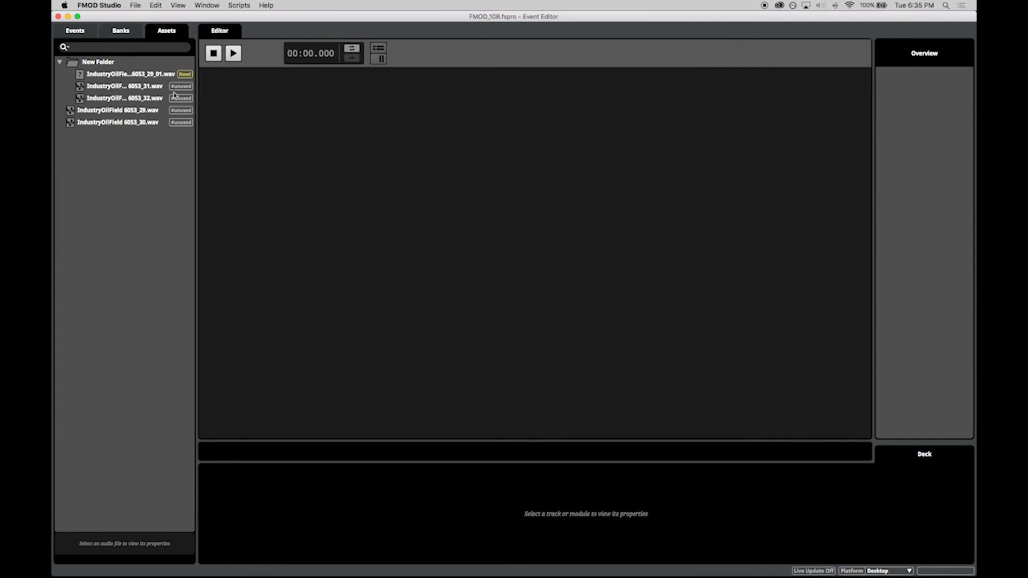
- Preview the IndustryOilField 6053_31 asset
click(131, 89)
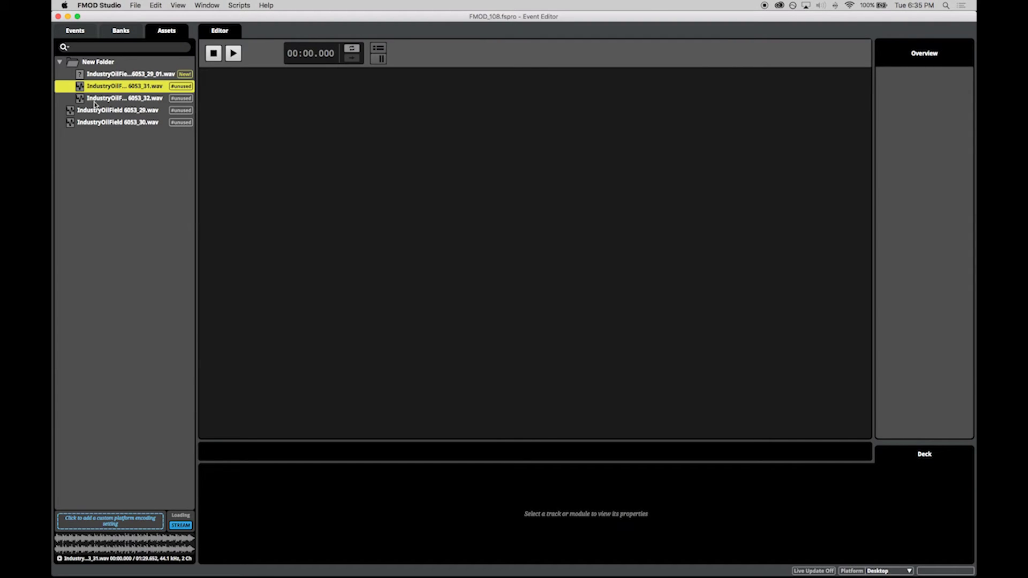
click(59, 559)
click(59, 560)
- Import the new 6053_29_01 file into the project and preview it
click(126, 75)
right_click(126, 76)
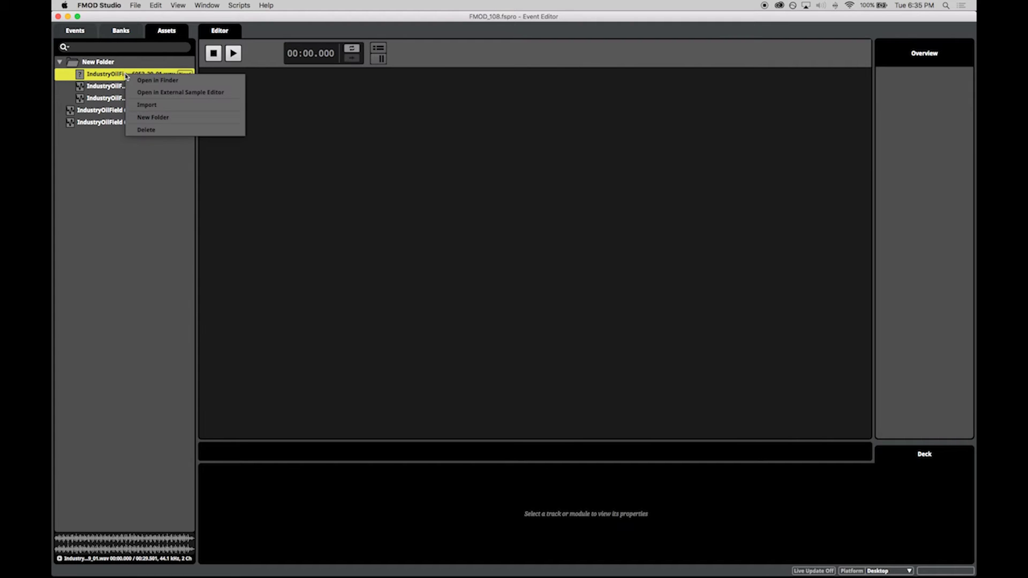
click(143, 109)
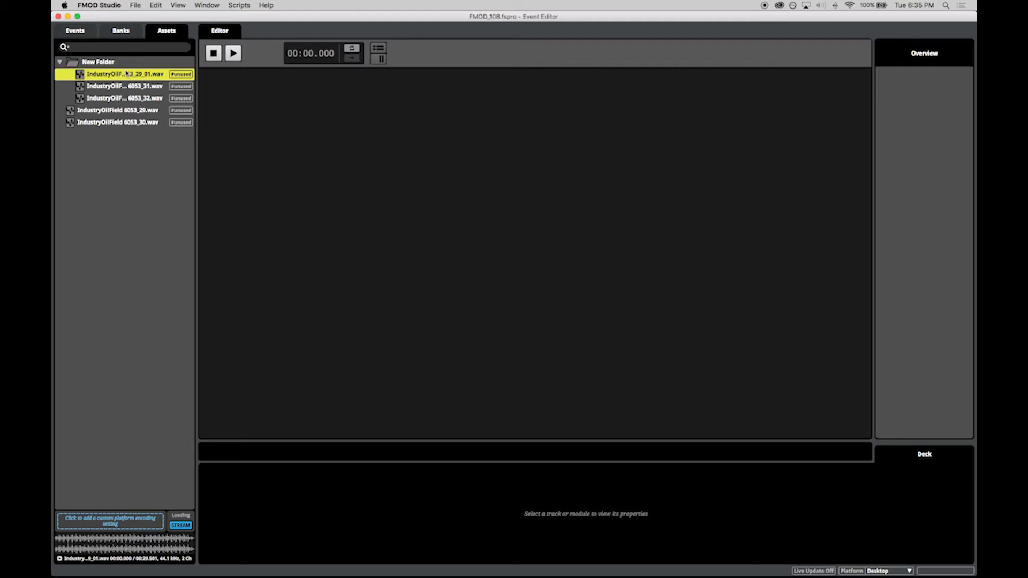
click(60, 559)
click(60, 560)
- Create a New Event and place the 6053_29_01 sound on its Audio 1 track
click(75, 31)
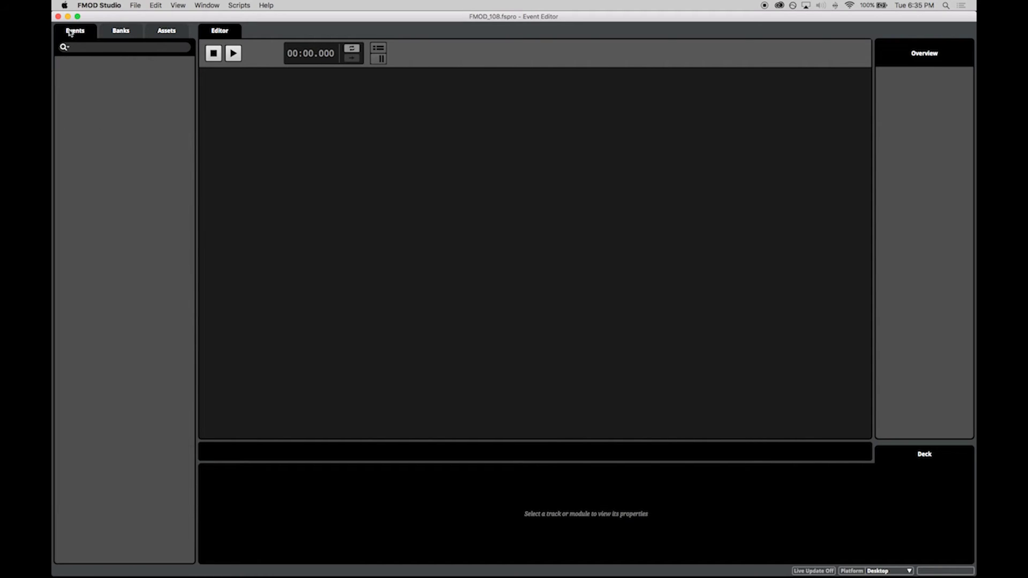
right_click(94, 75)
click(105, 78)
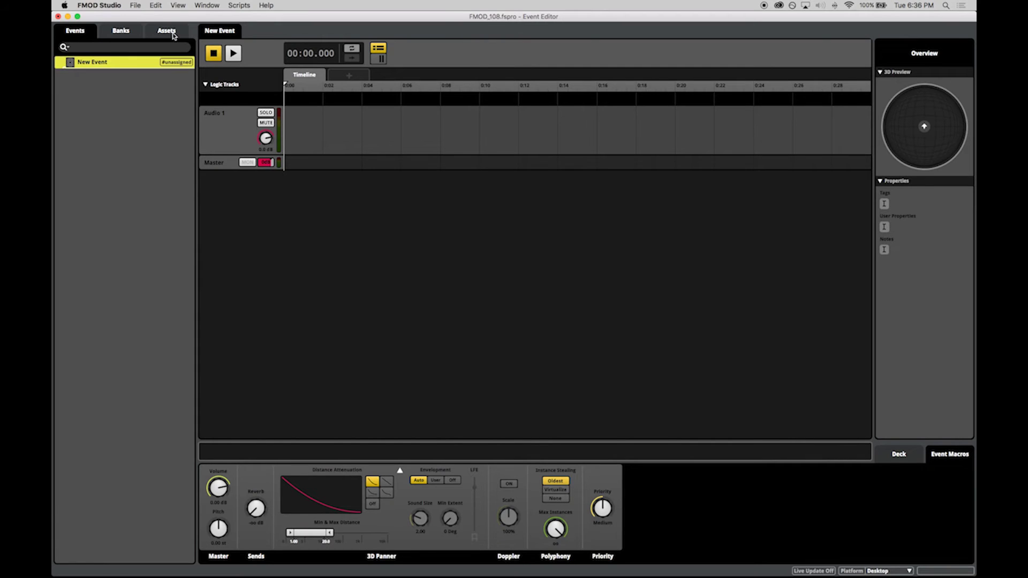
click(168, 33)
drag(122, 77, 301, 126)
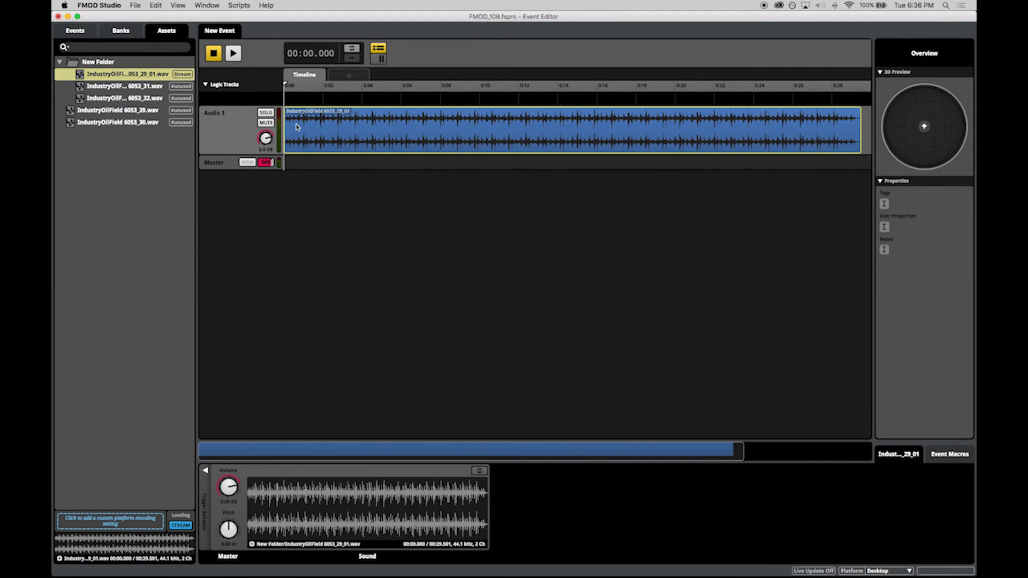
key(super+Tab)
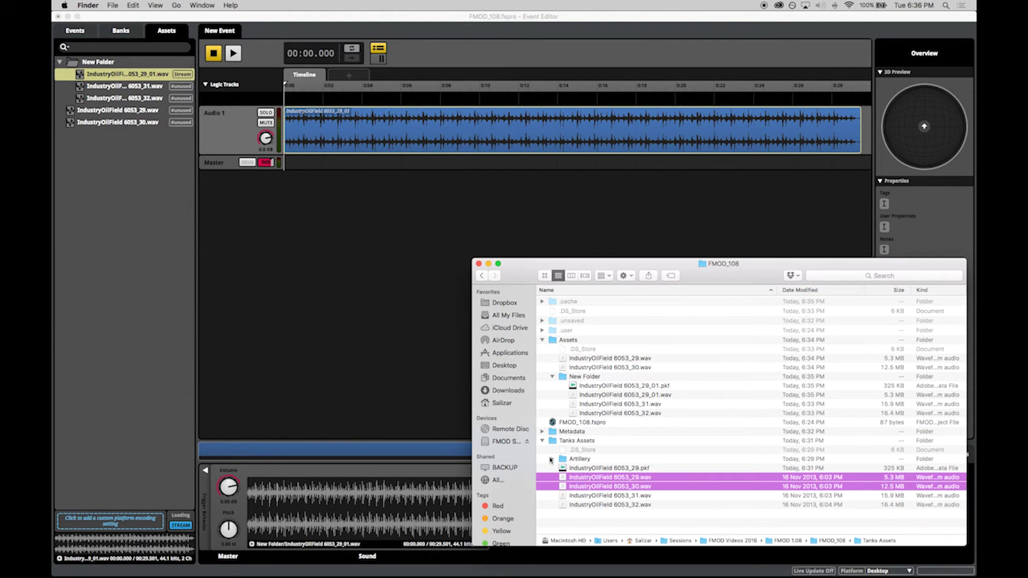
- Move the Artillery folder from Tanks Assets into Assets in Finder, then expand it in FMOD
drag(571, 460, 567, 343)
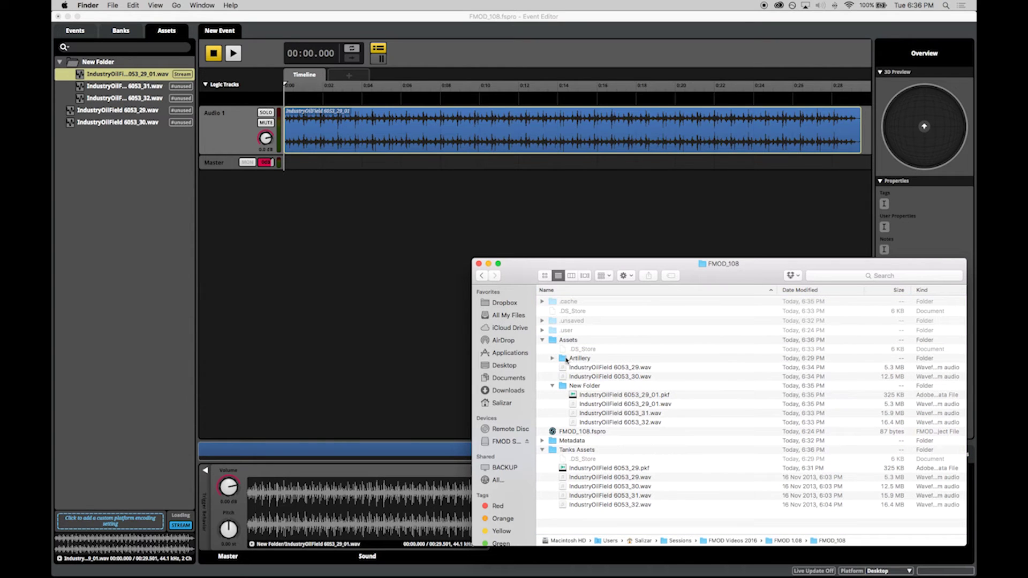
click(155, 228)
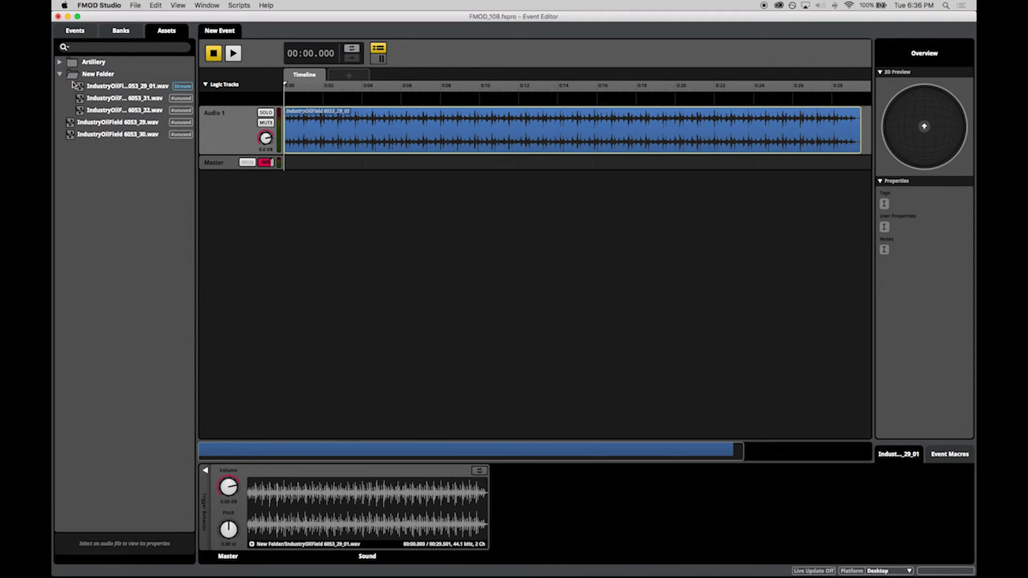
click(60, 62)
click(91, 64)
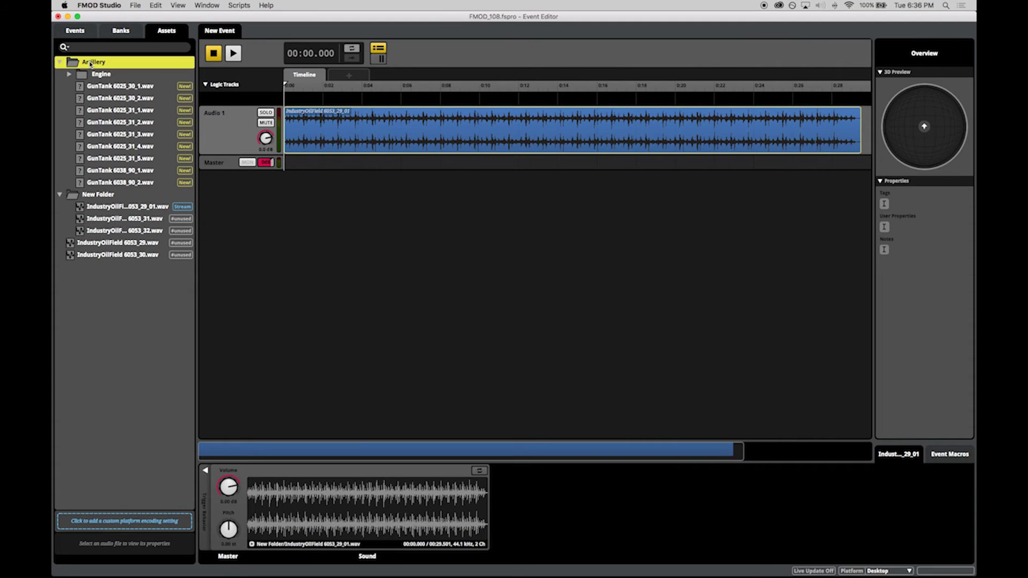
- Import the Artillery folder's contents and expand its Engine subfolder
right_click(91, 64)
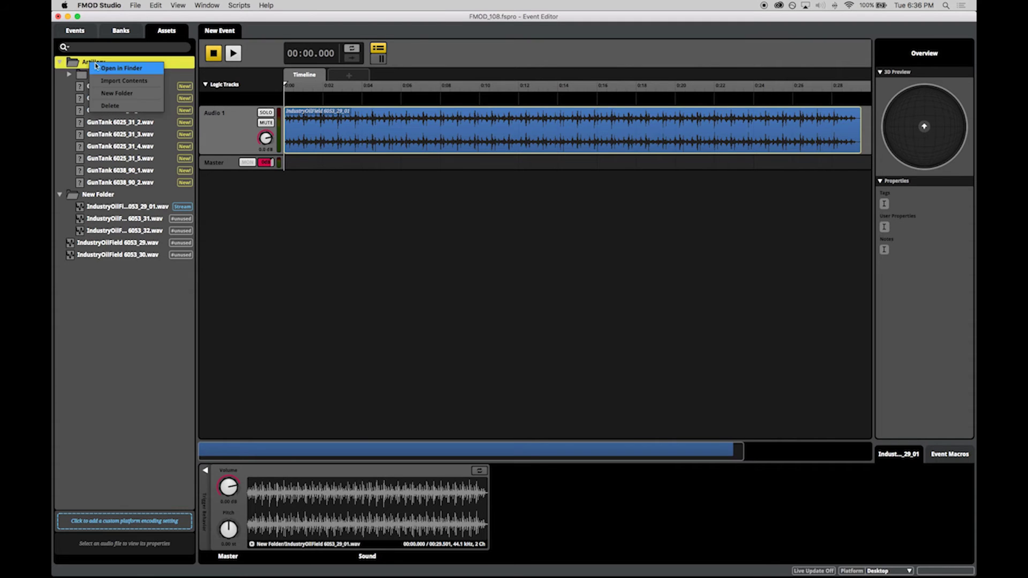
click(151, 81)
click(69, 76)
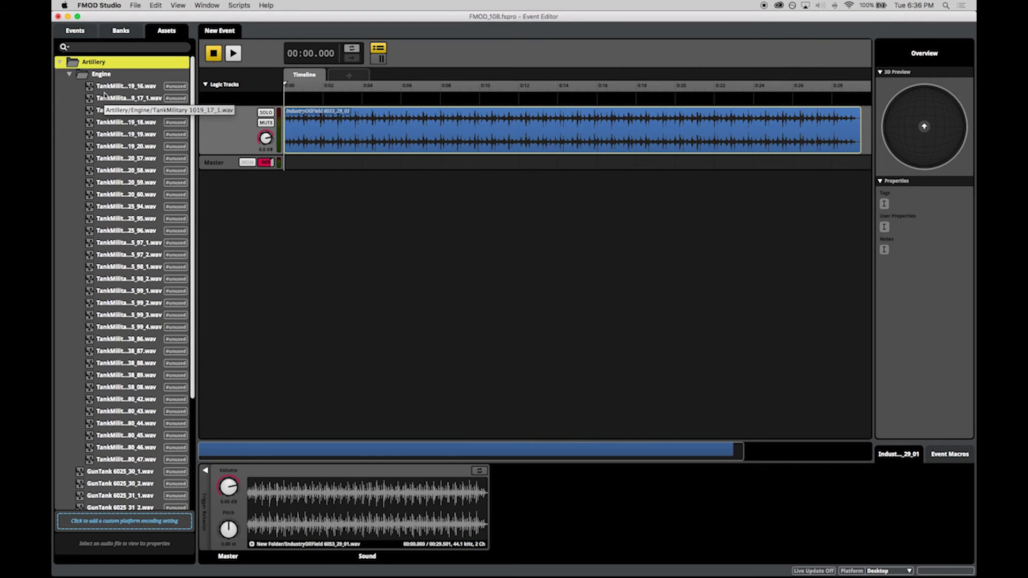
- Filter the Assets list to #unused assets
click(133, 47)
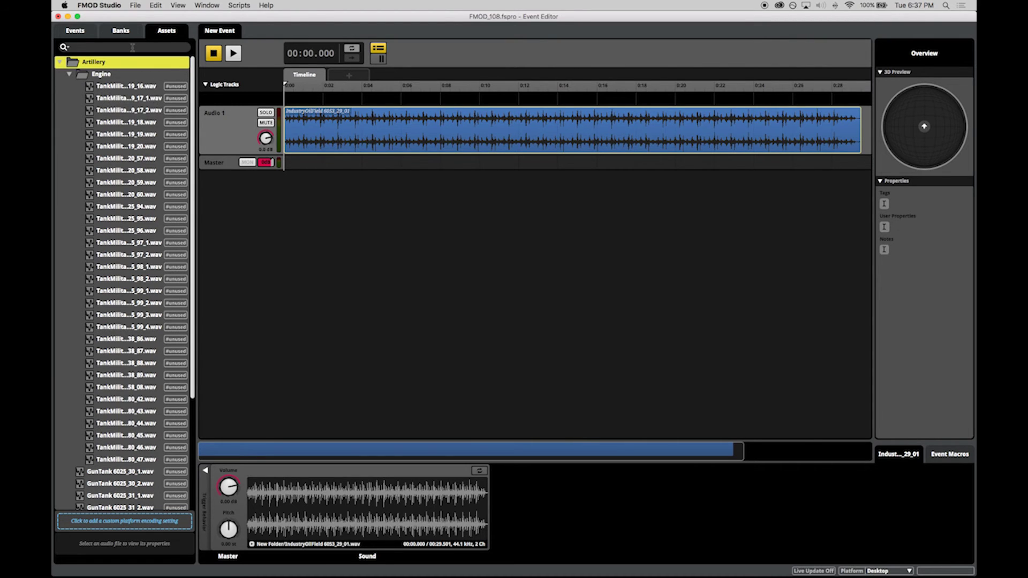
key(Down)
key(Down)
text(a)
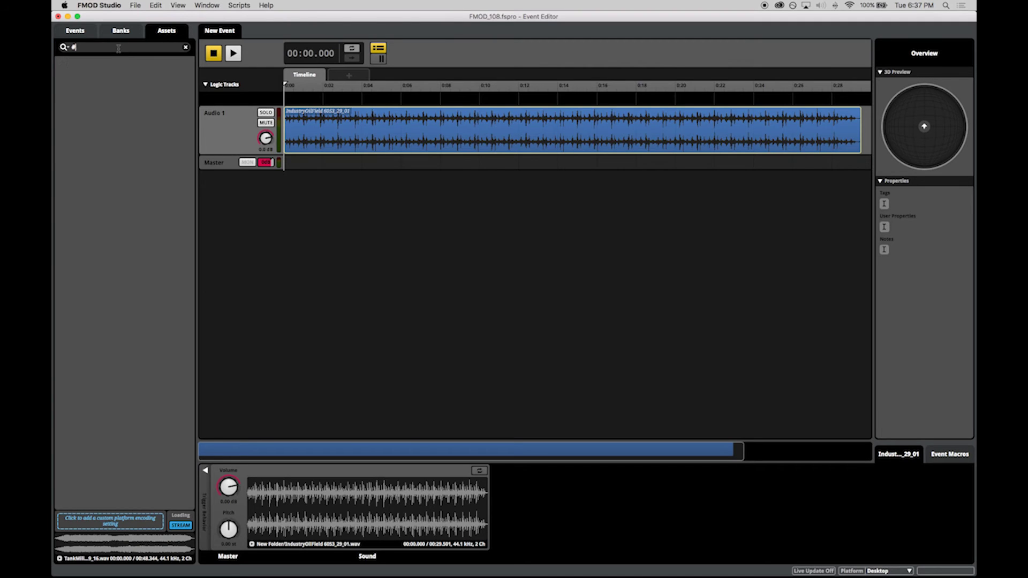
text(unused)
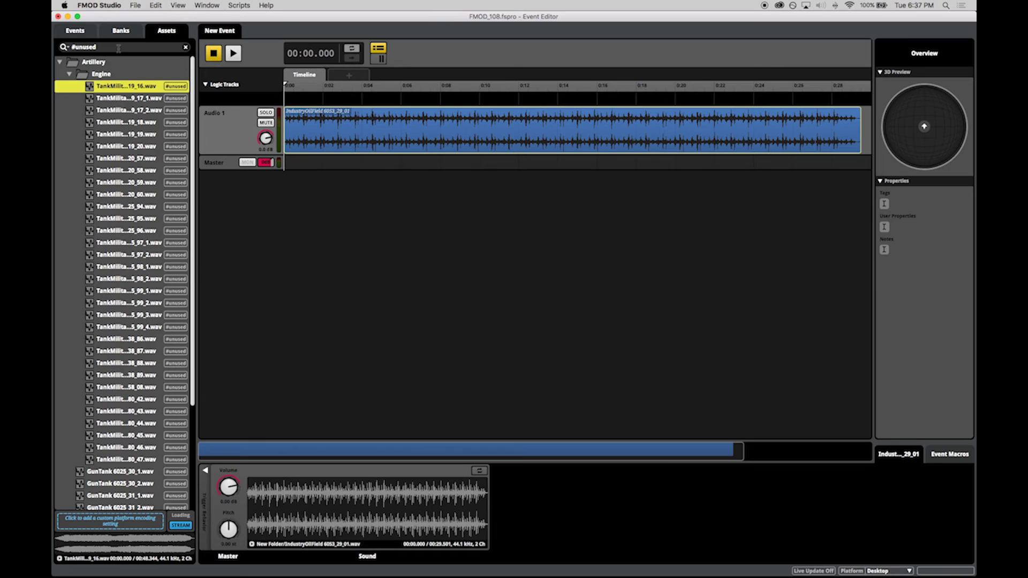
drag(193, 70, 200, 198)
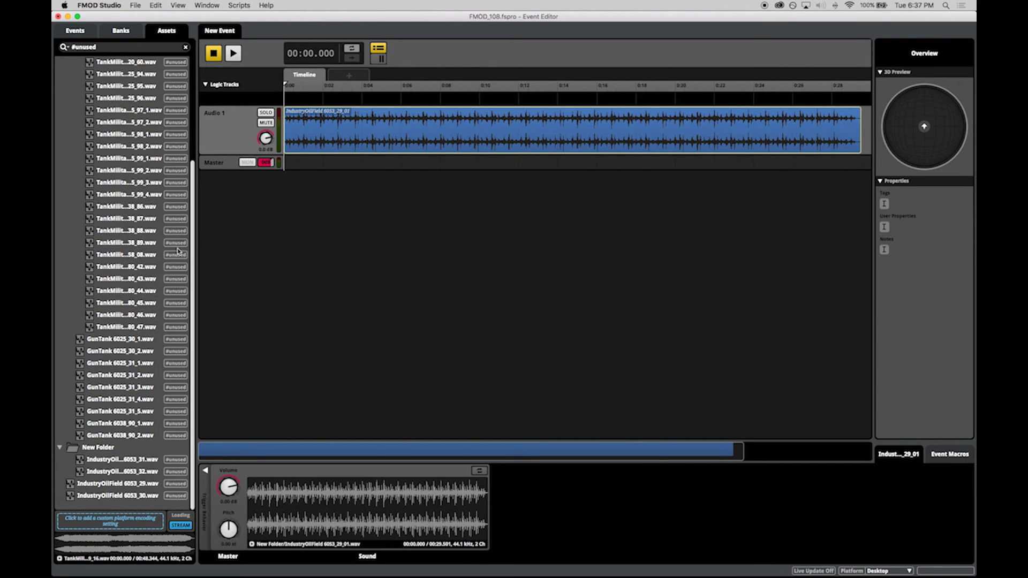
- Move IndustryOilField 6053_29 and 6053_30 into New Folder
click(90, 486)
shift+click(127, 496)
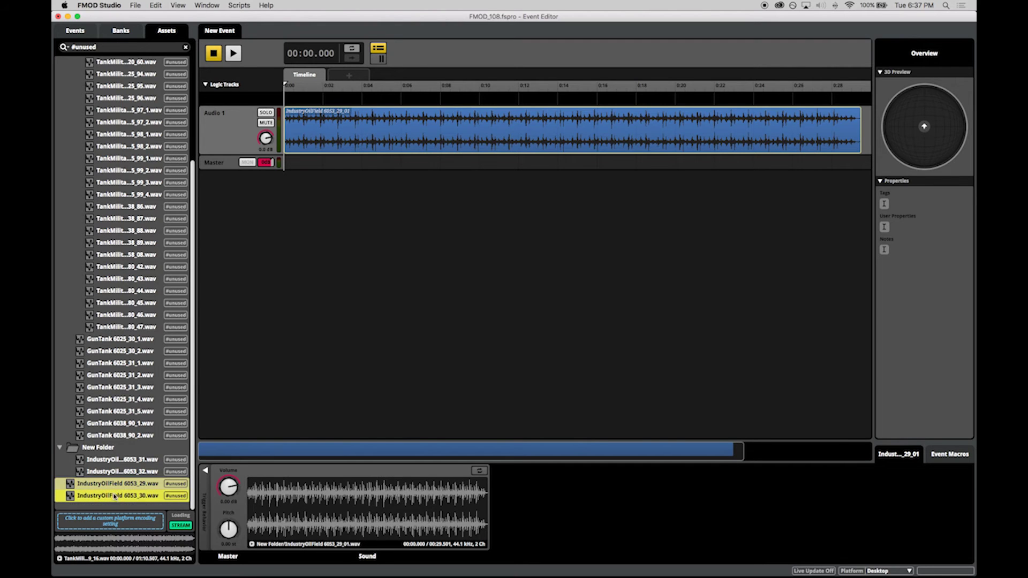
drag(116, 497, 105, 450)
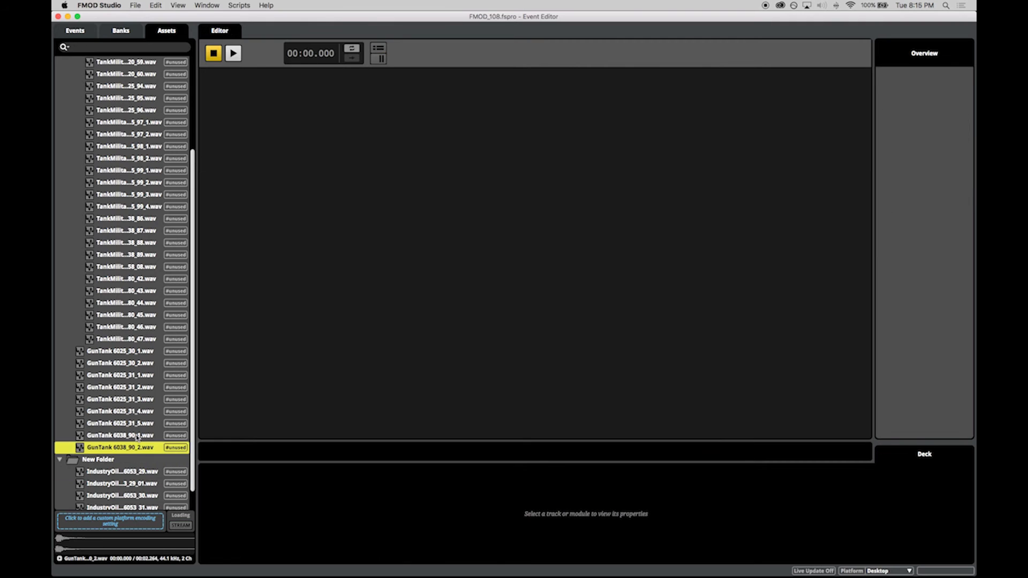
- Group both GunTank 6038_90 files into a new folder
shift+click(138, 436)
right_click(143, 438)
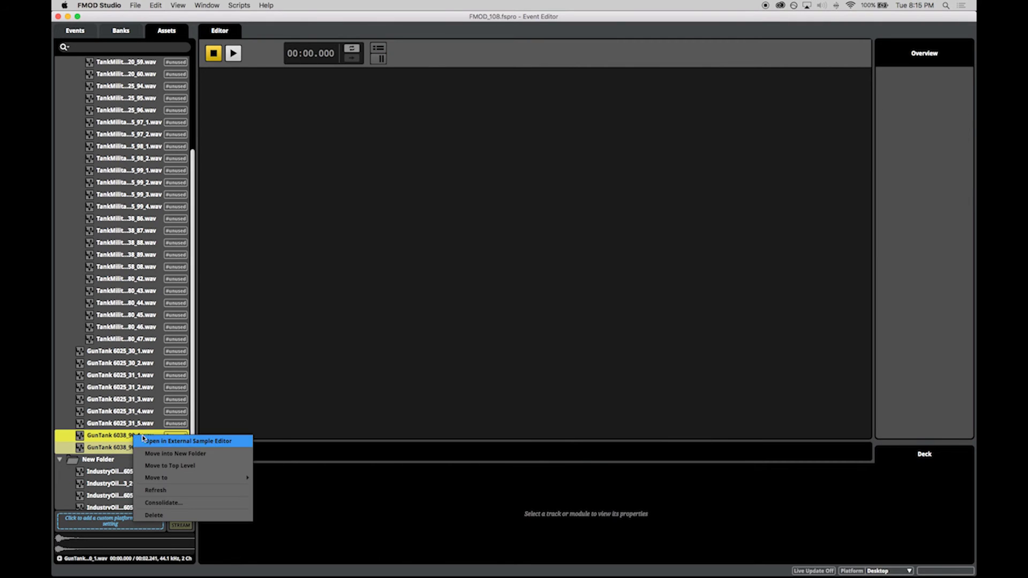
click(175, 453)
- Select IndustryOilField 6053_30 through 6053_32 in New Folder and bring up New Folder's actions
click(119, 476)
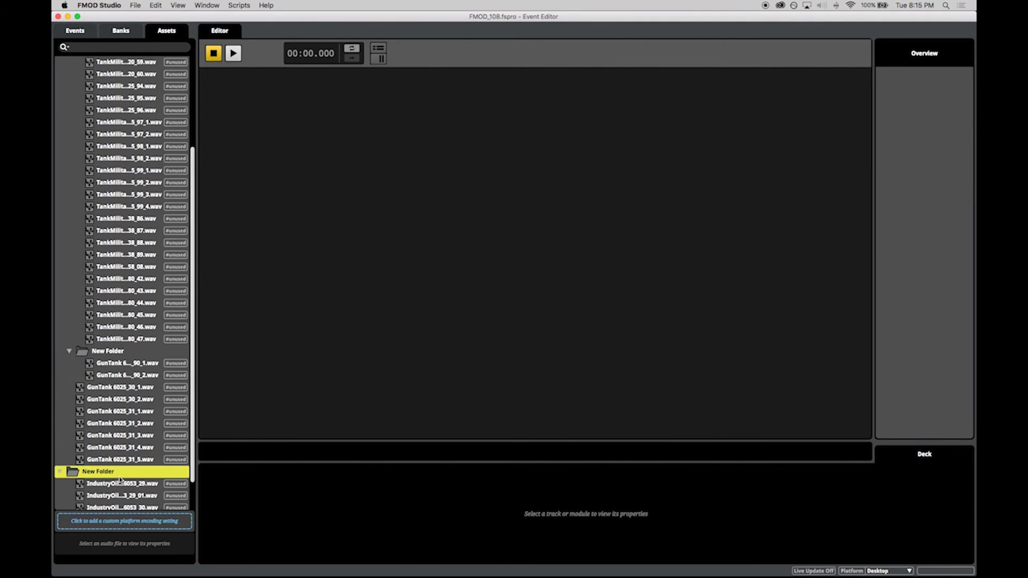
scroll(120, 481, down, 3)
click(134, 472)
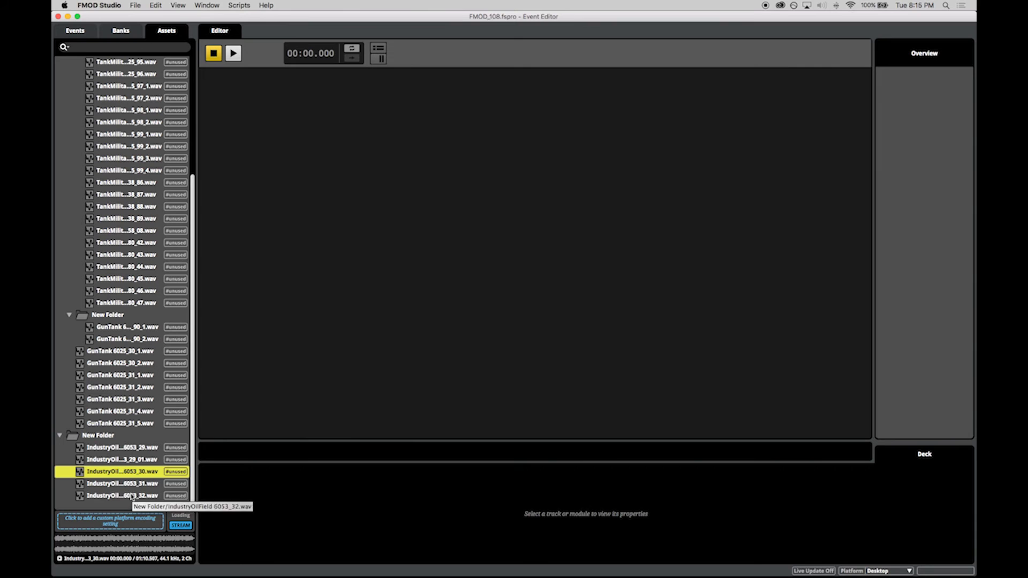
shift+click(132, 496)
right_click(137, 485)
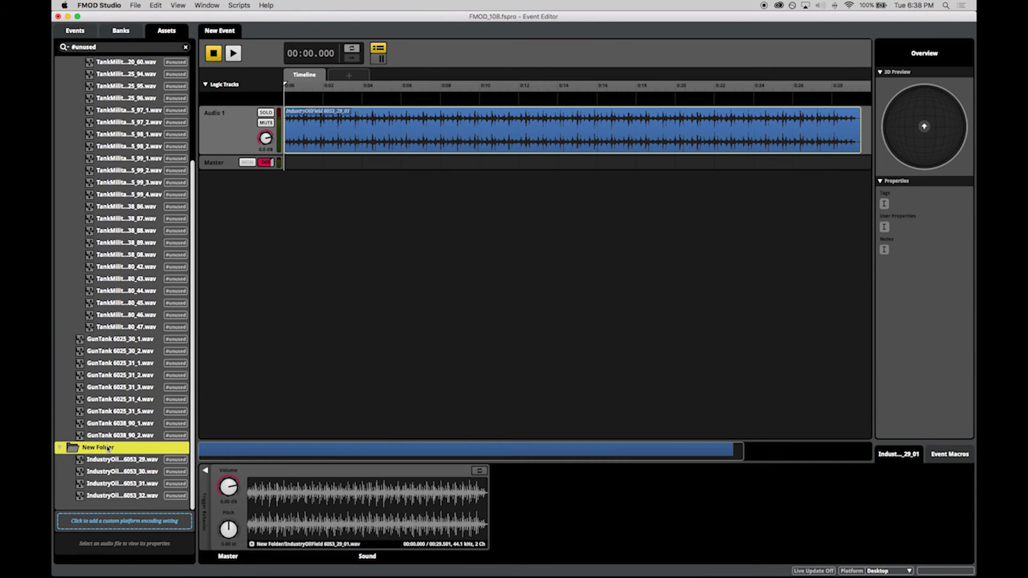
right_click(107, 449)
click(149, 453)
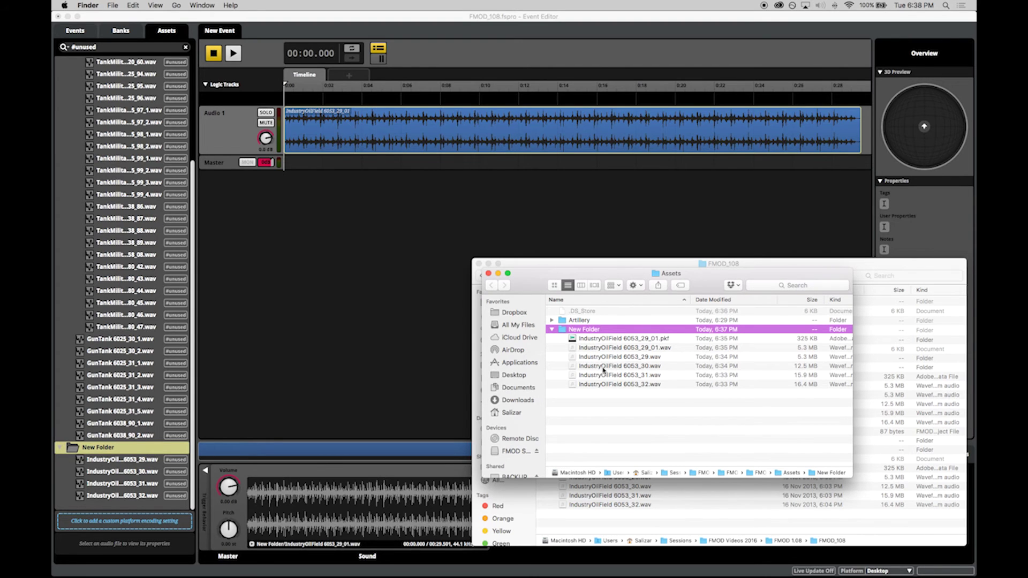
key(super+w)
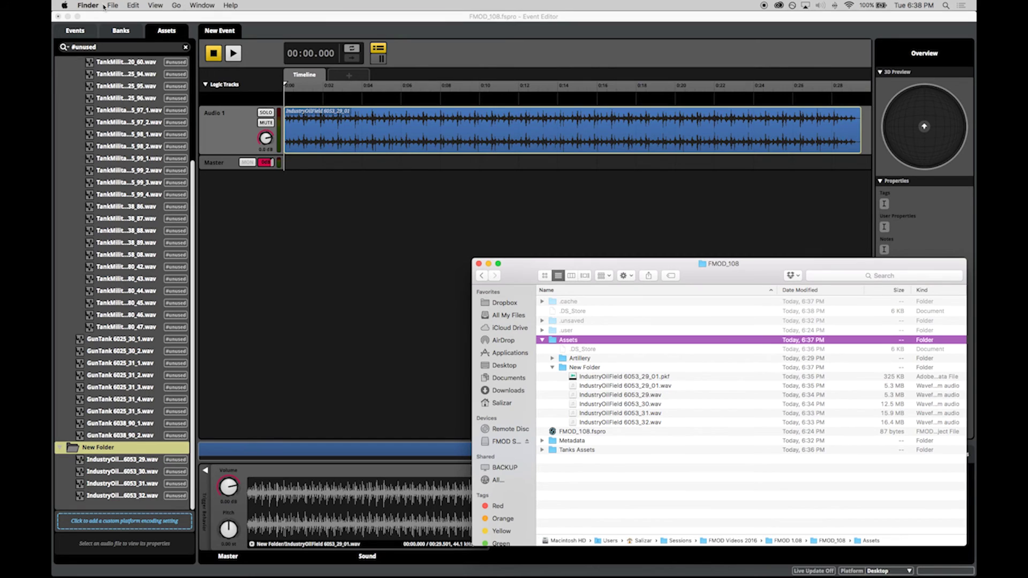
click(80, 6)
key(super+h)
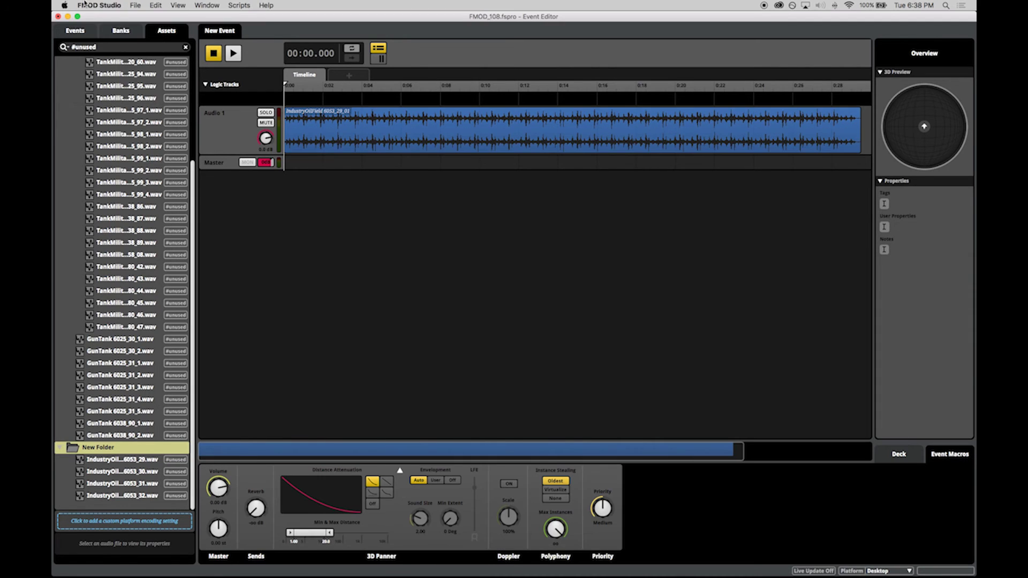
click(96, 7)
click(110, 38)
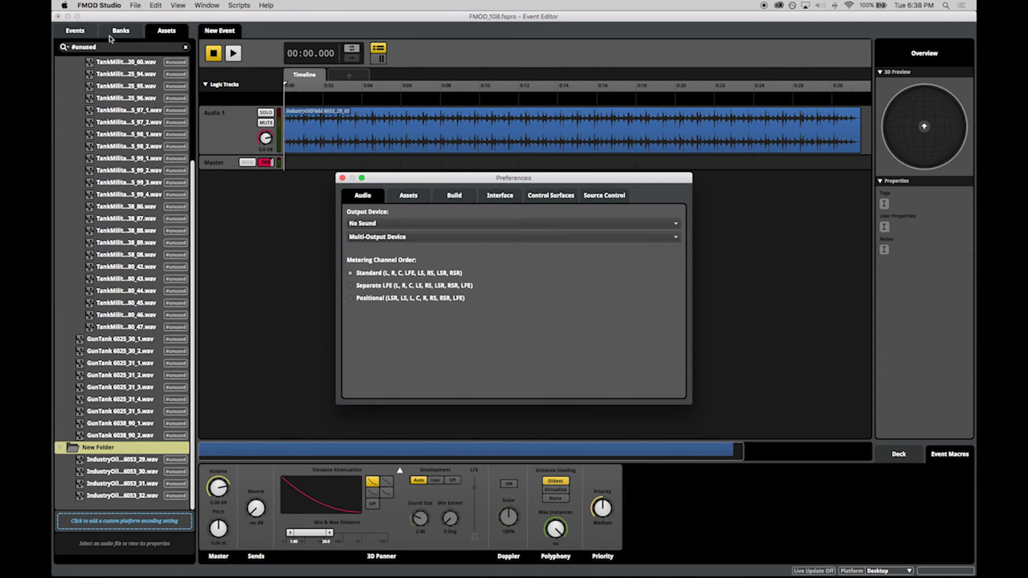
click(424, 196)
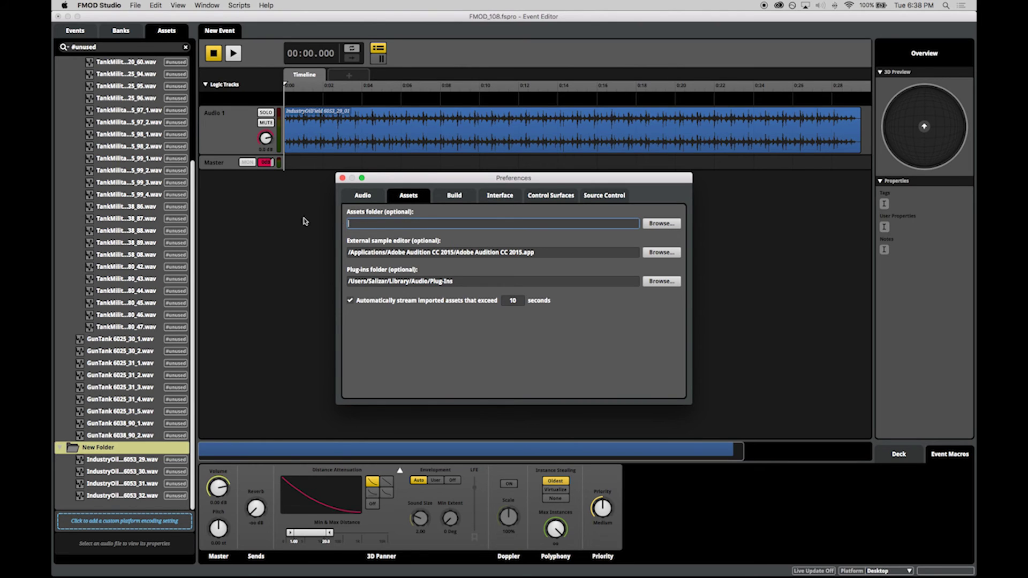
click(342, 178)
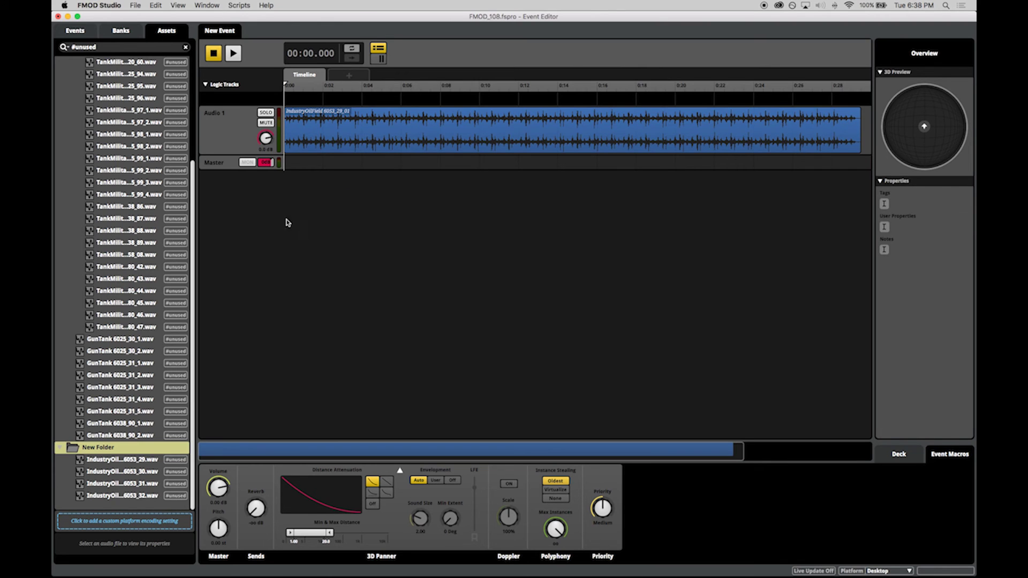
- Open the Audio Bin on its FMOD.io store page
click(206, 5)
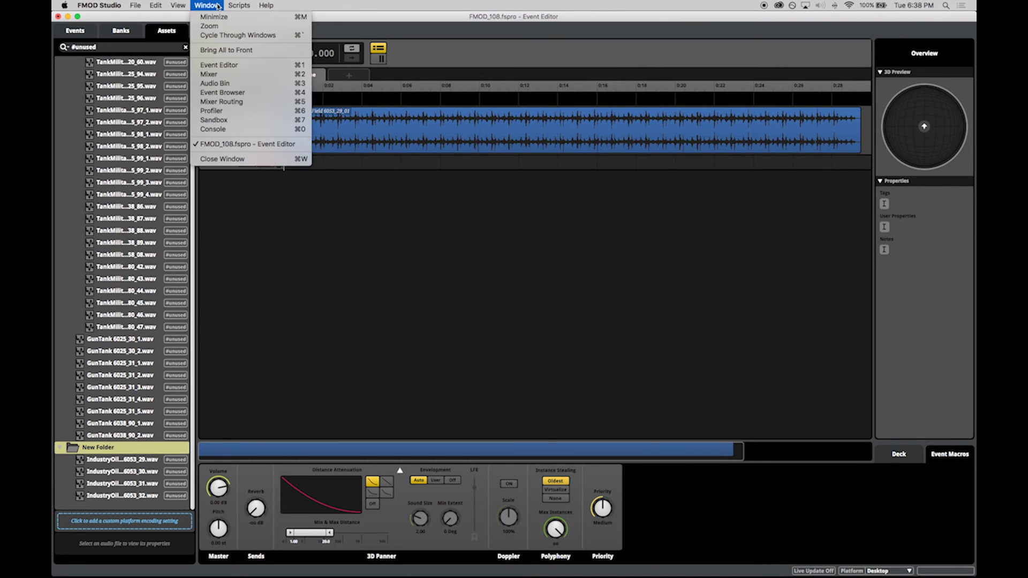
click(233, 84)
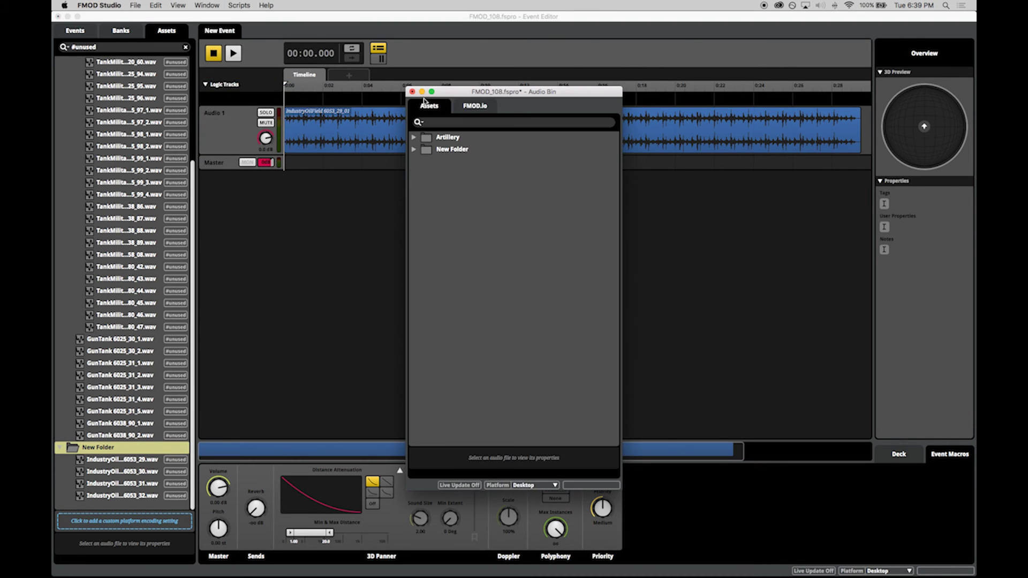
click(475, 106)
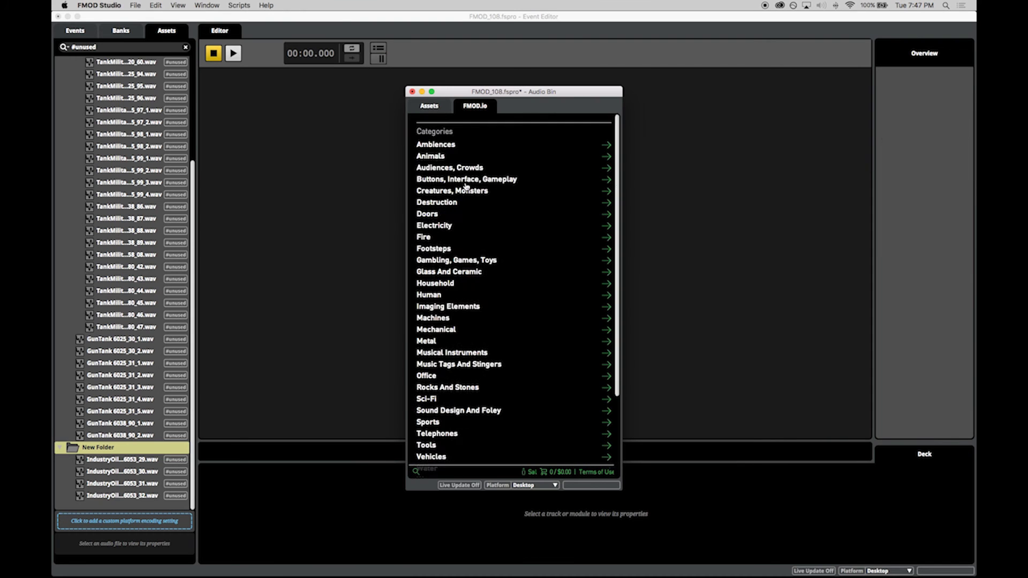
- Browse Soundrangers > Mechanical > Machine Parts Lock Big and preview lock_big_01 and _02
scroll(462, 192, down, 5)
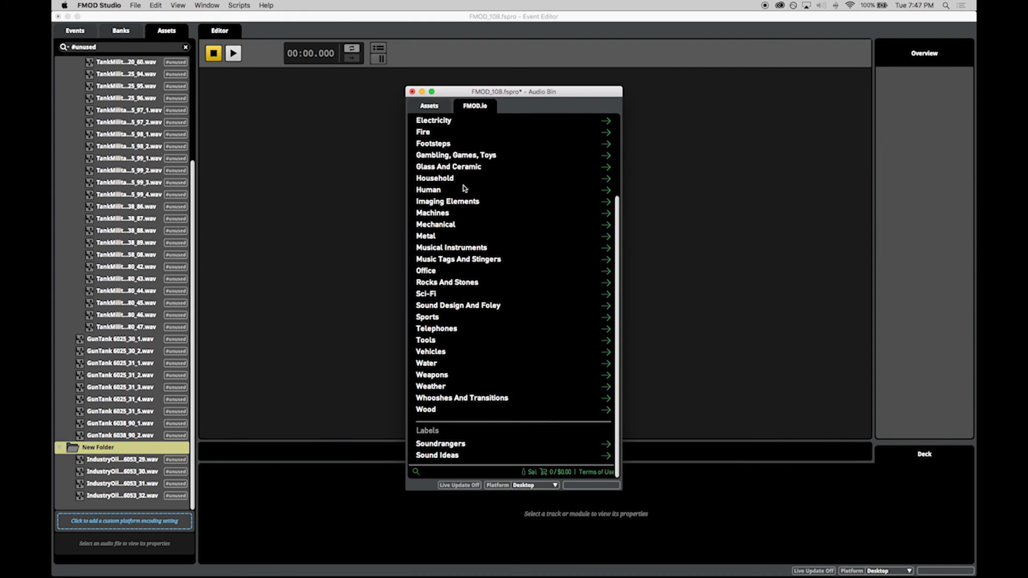
click(448, 448)
scroll(450, 310, down, 3)
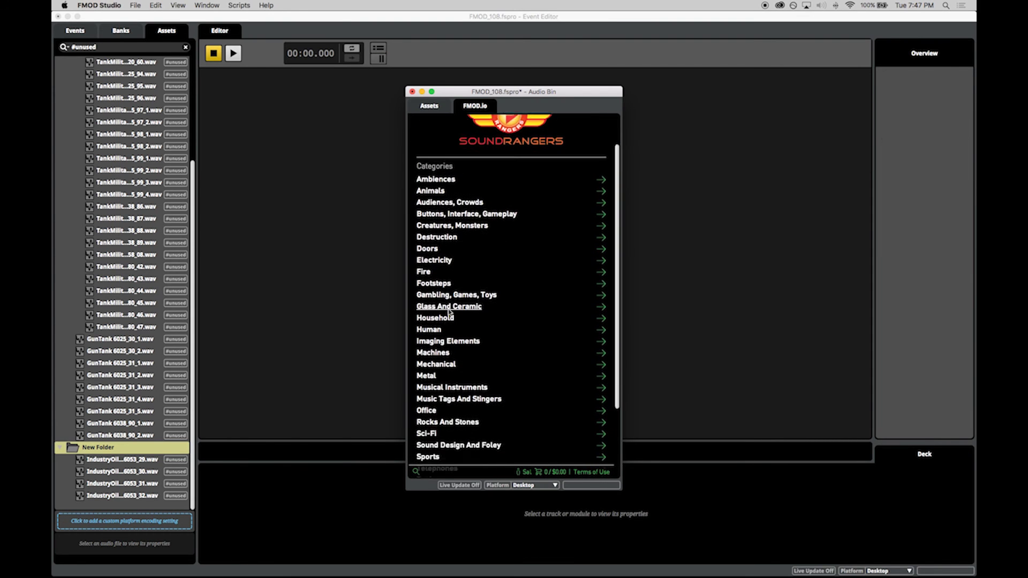
click(448, 343)
click(454, 197)
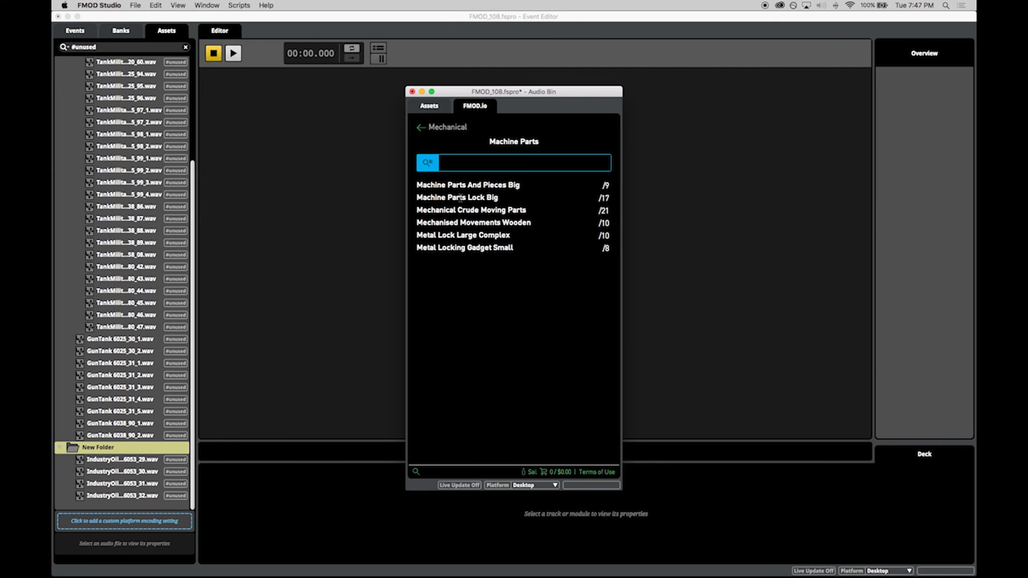
click(461, 198)
click(466, 211)
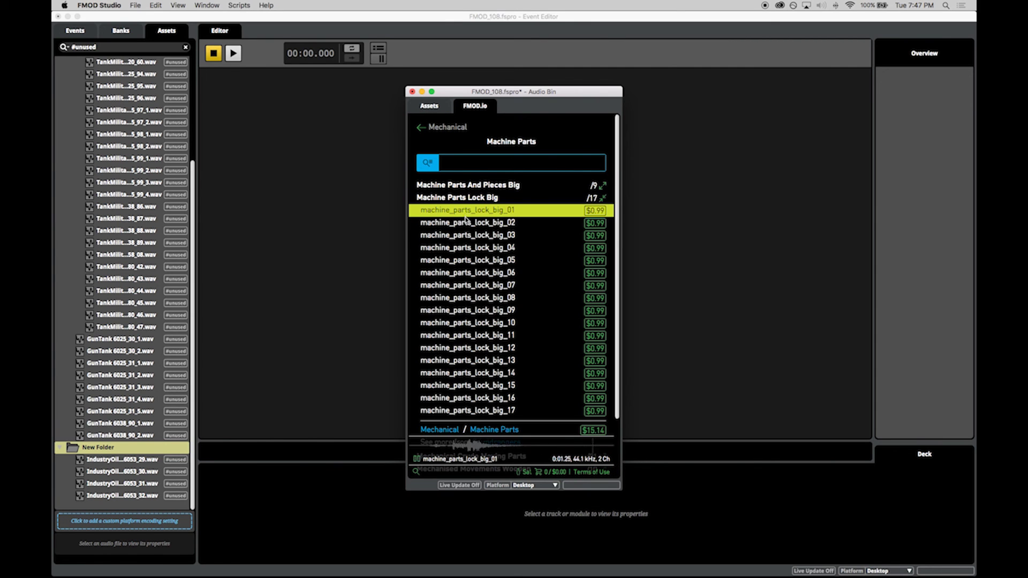
click(468, 223)
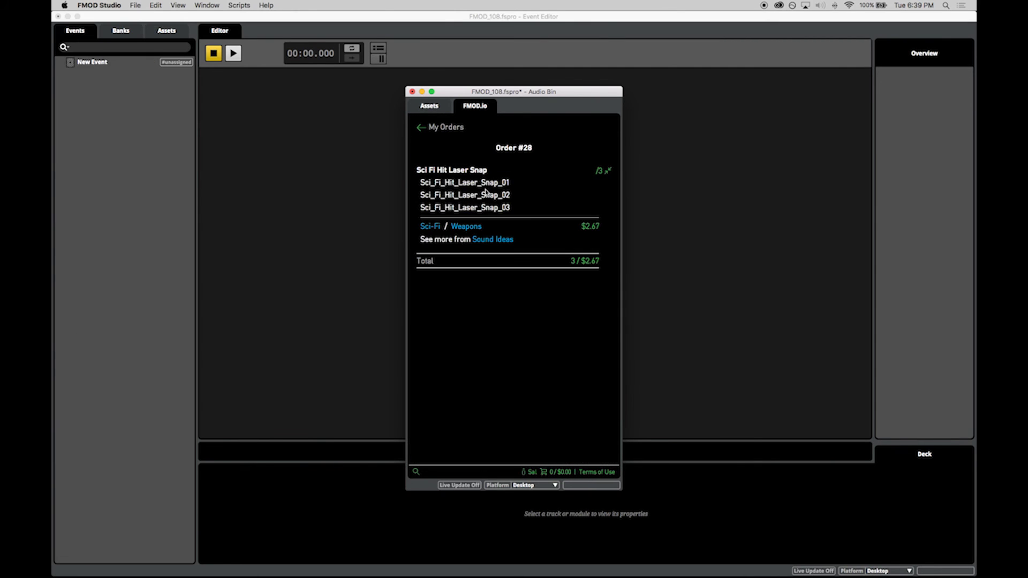
- Drag the purchased Sci_Fi_Hit_Laser_Snap_01 into the Events browser and open the resulting event
click(487, 184)
drag(508, 188, 135, 138)
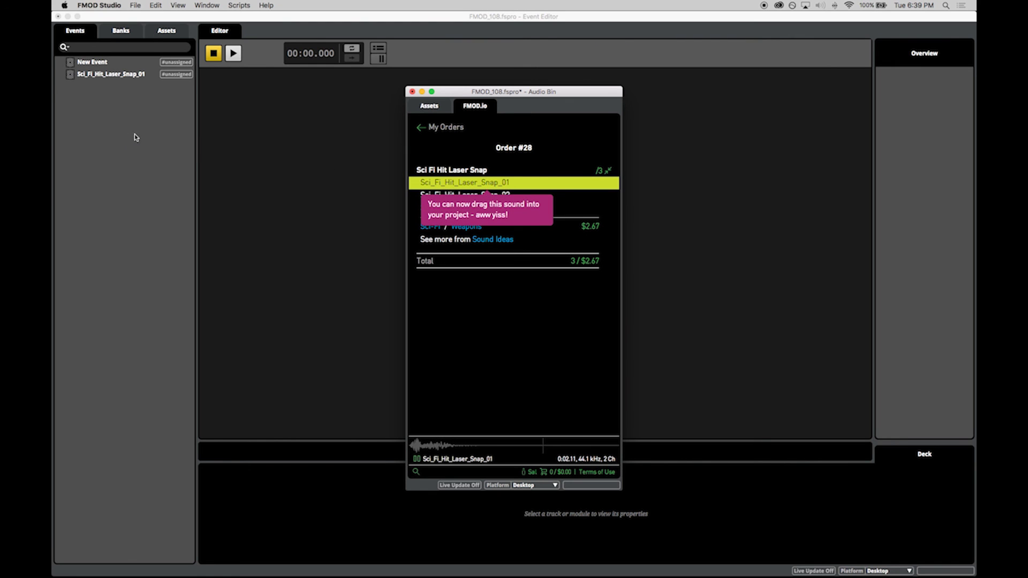
click(135, 76)
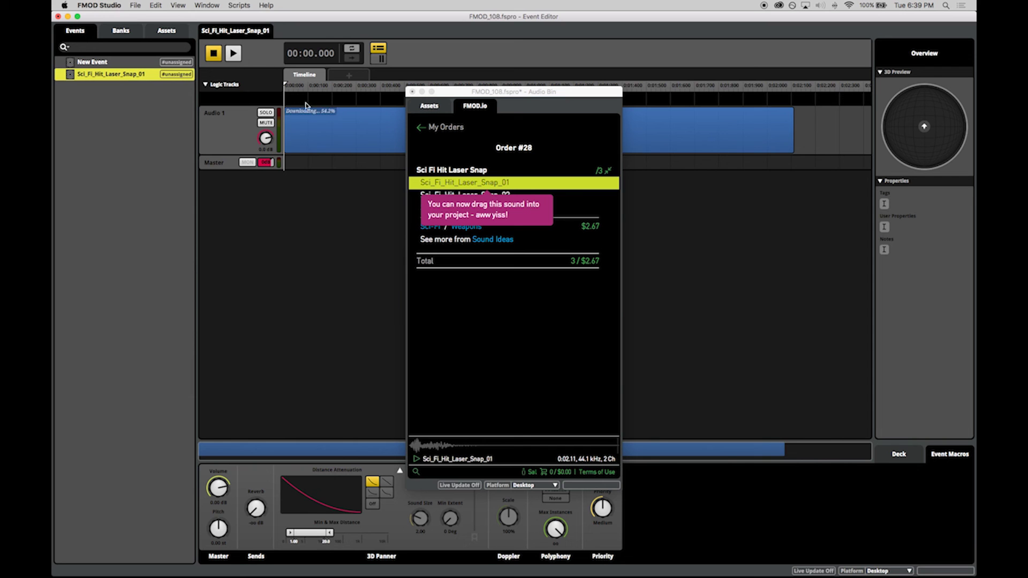